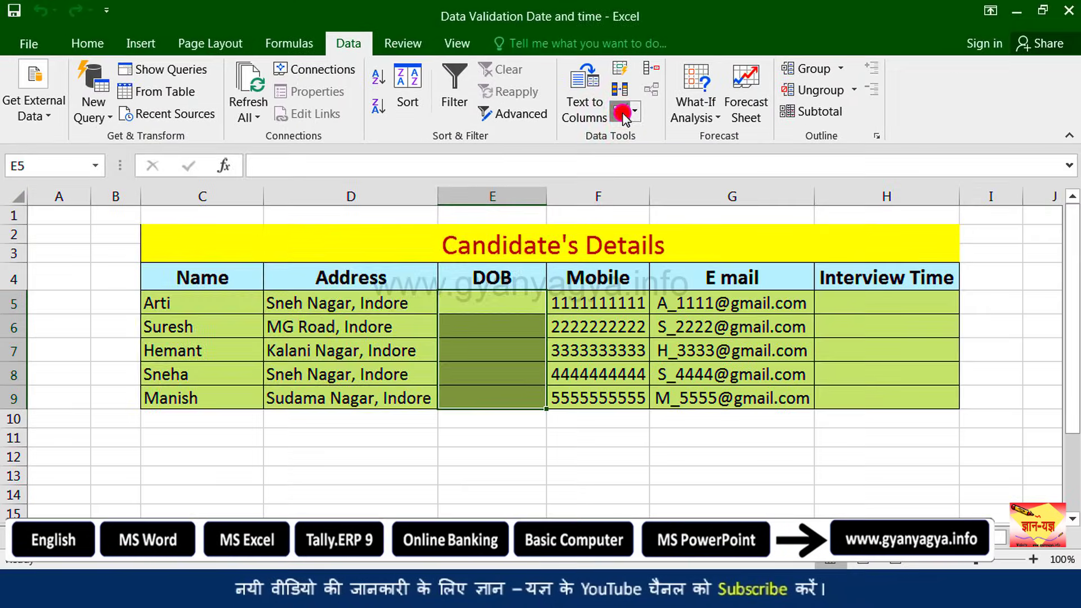
# - Restrict the selected DOB cells E5:E9 with data validation that allows a Date using the between condition
pyautogui.click(673, 181)
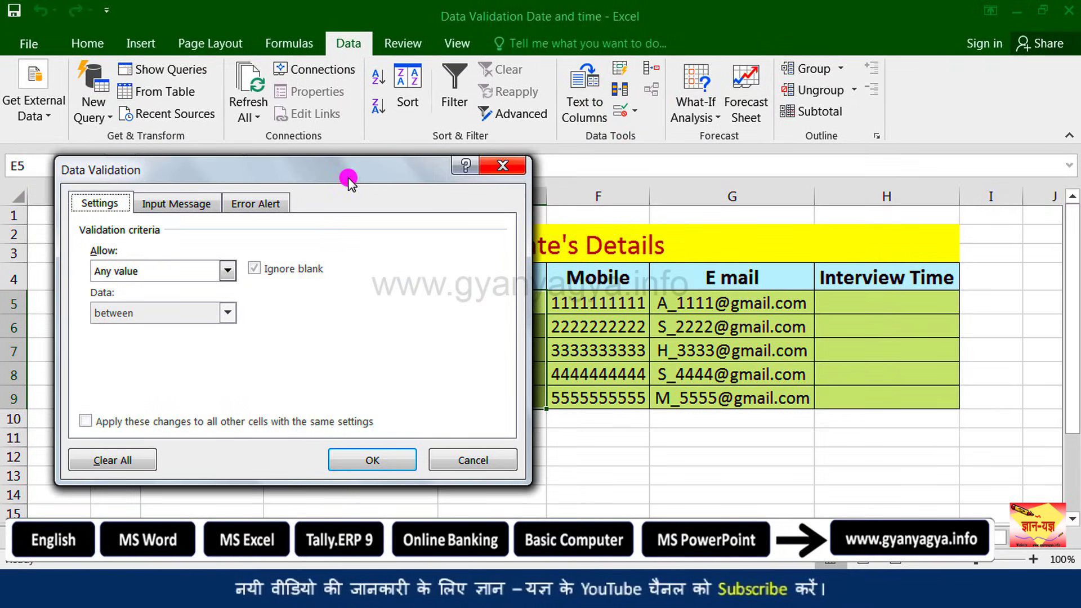
pyautogui.moveTo(349, 180); pyautogui.dragTo(845, 165)
pyautogui.click(715, 257)
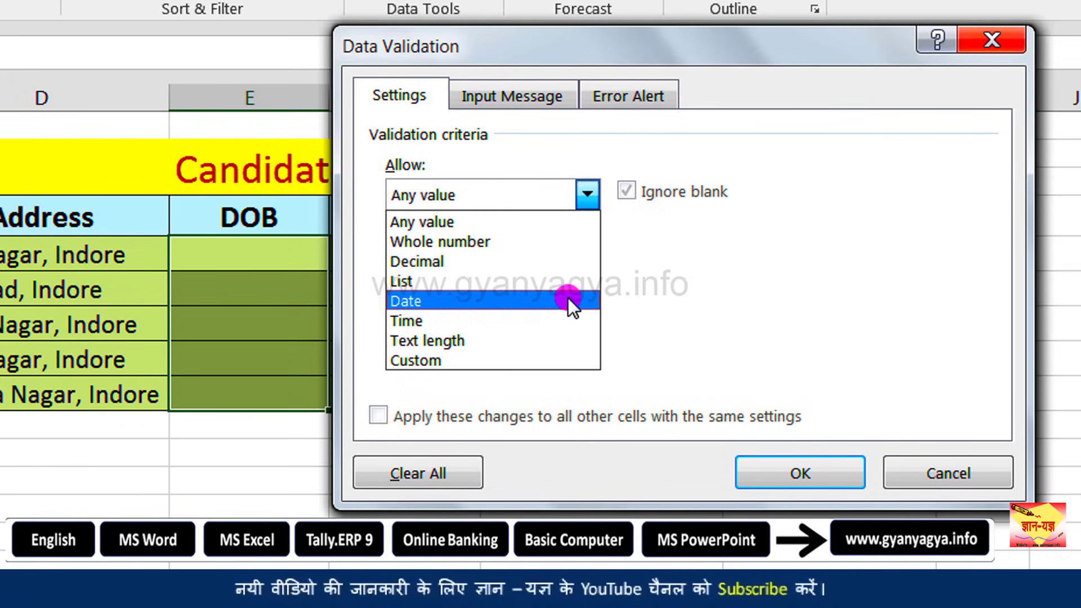
pyautogui.click(568, 298)
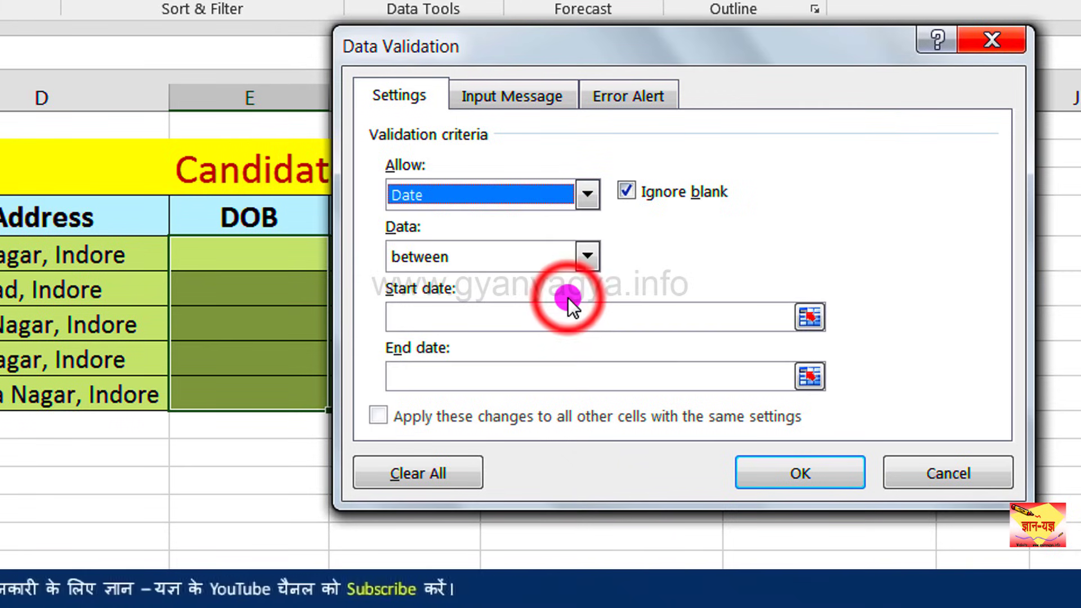
pyautogui.click(561, 223)
pyautogui.click(463, 225)
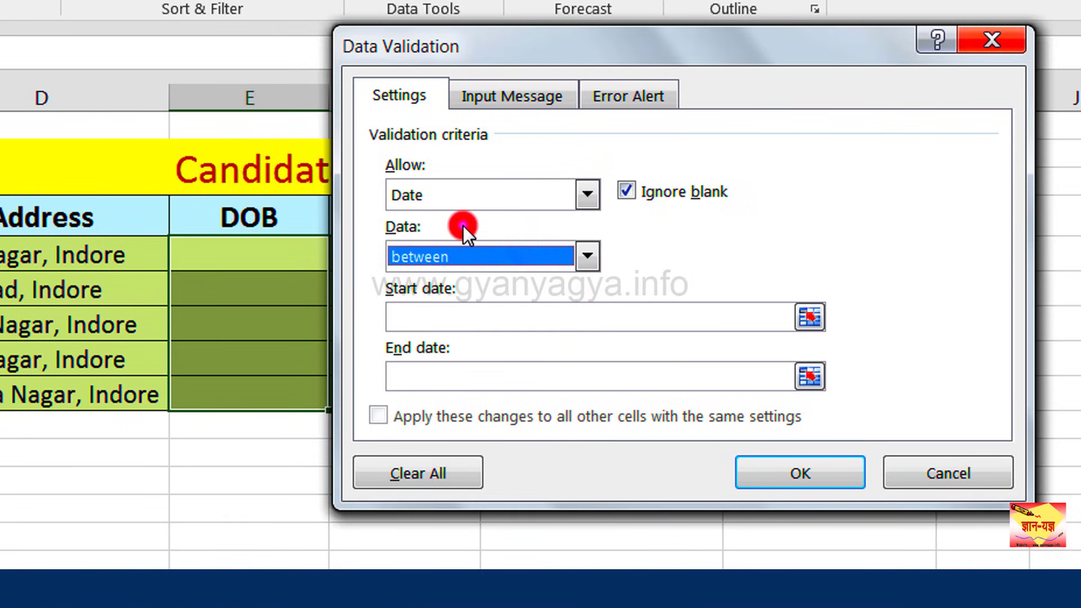
pyautogui.click(588, 258)
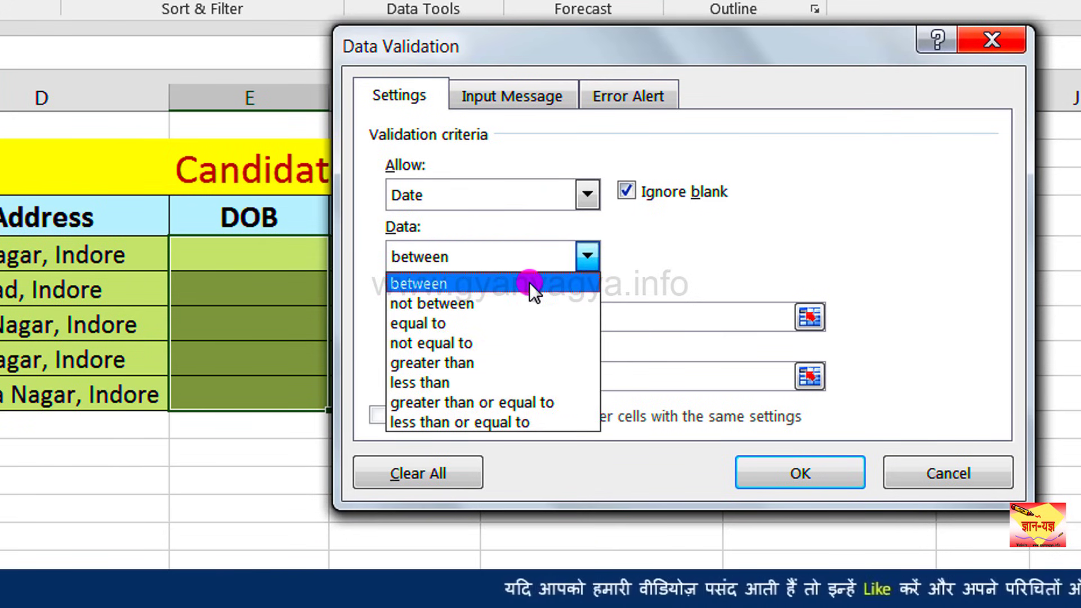
pyautogui.click(529, 282)
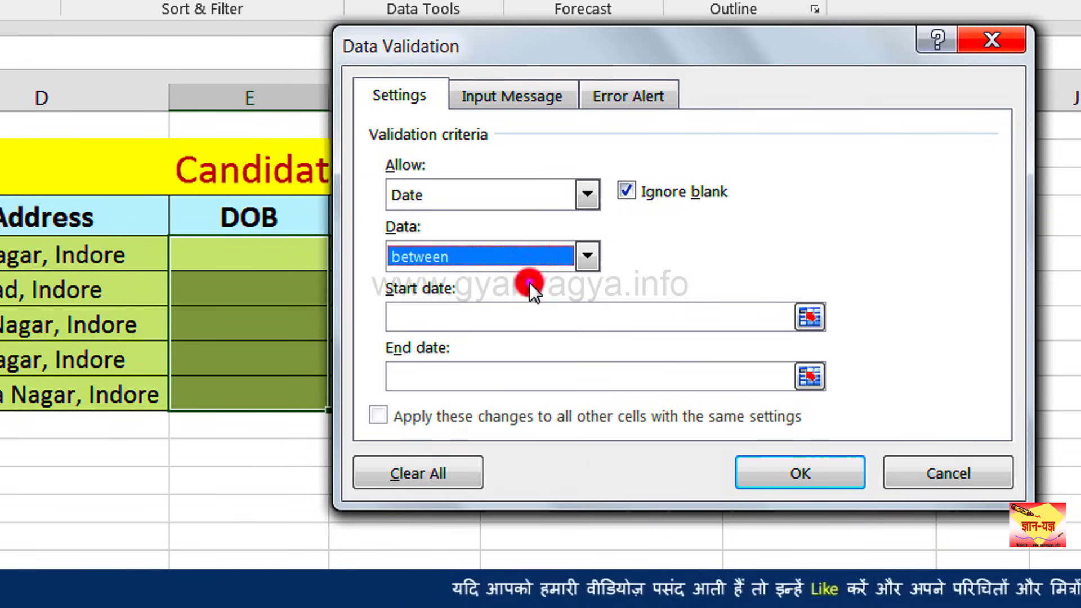
# - Set the DOB validation's start date to 01/01/1987 and end date to 31/12/1997, and apply the rule
pyautogui.click(490, 312)
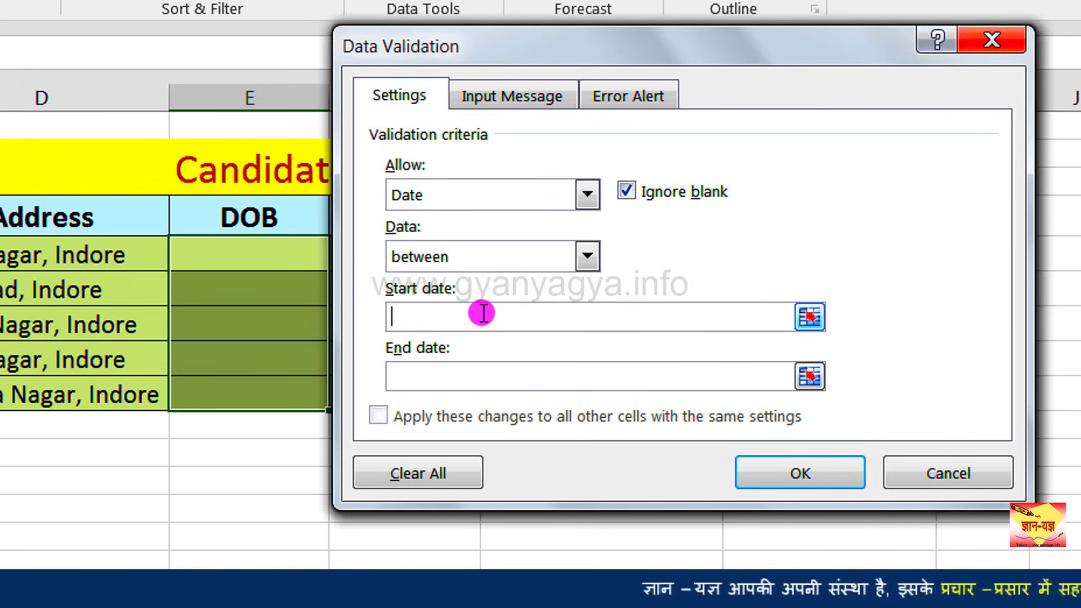
pyautogui.write('01/0')
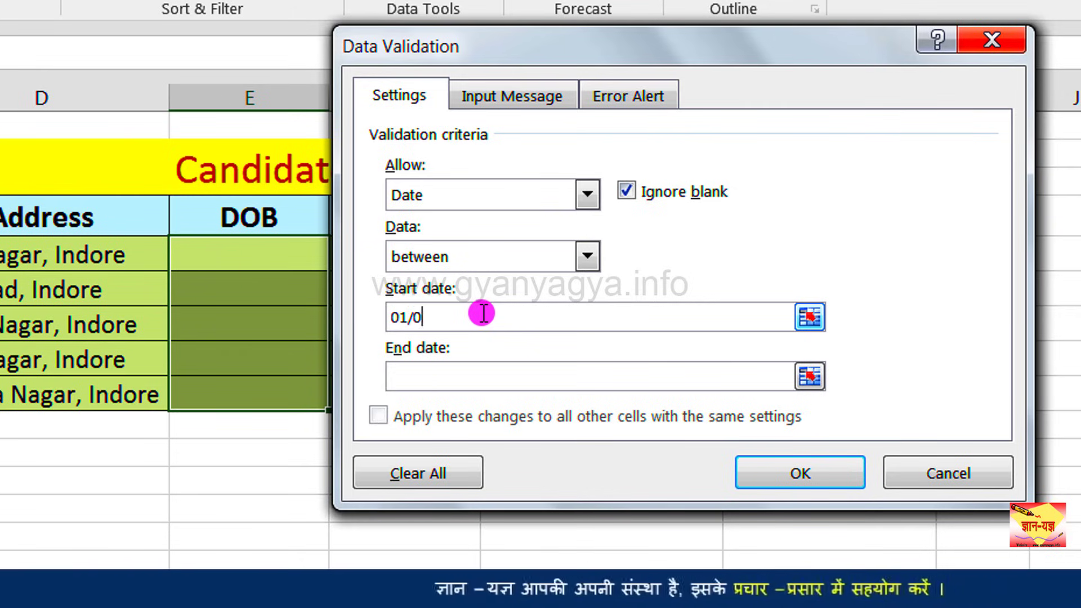
pyautogui.write('1/1987')
pyautogui.click(488, 374)
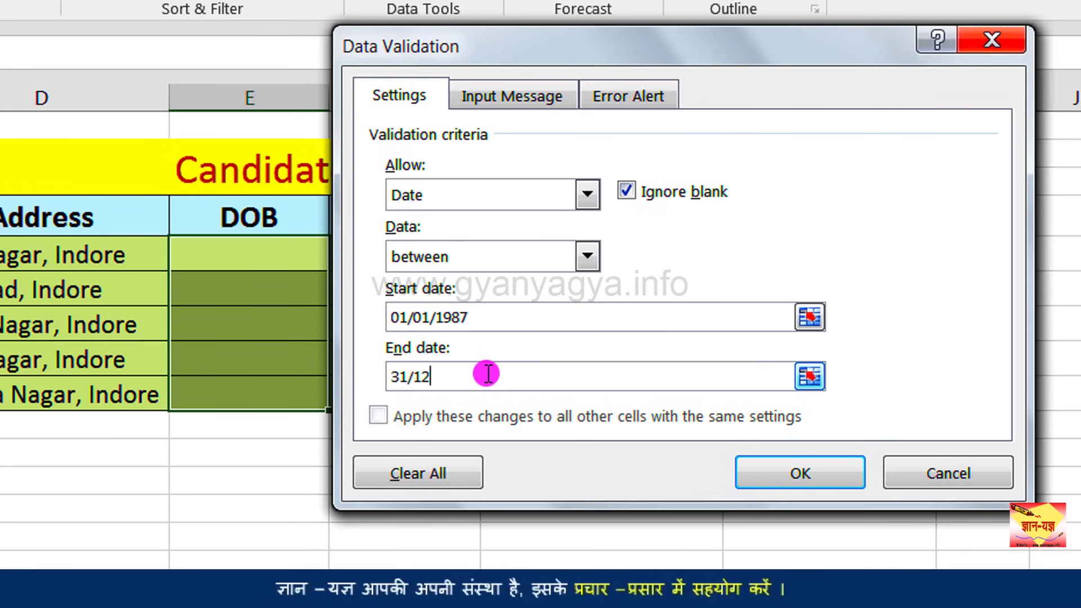
pyautogui.write('31/12/1997')
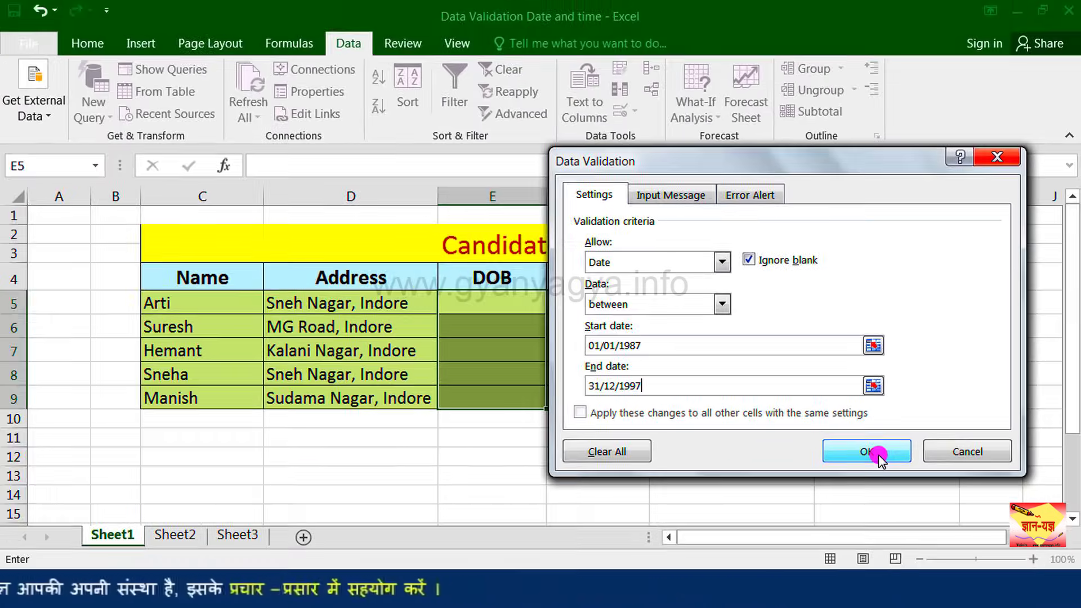
pyautogui.click(879, 454)
# - Try to enter a date of birth after the allowed end date in cell E5, and cancel the entry
pyautogui.click(505, 306)
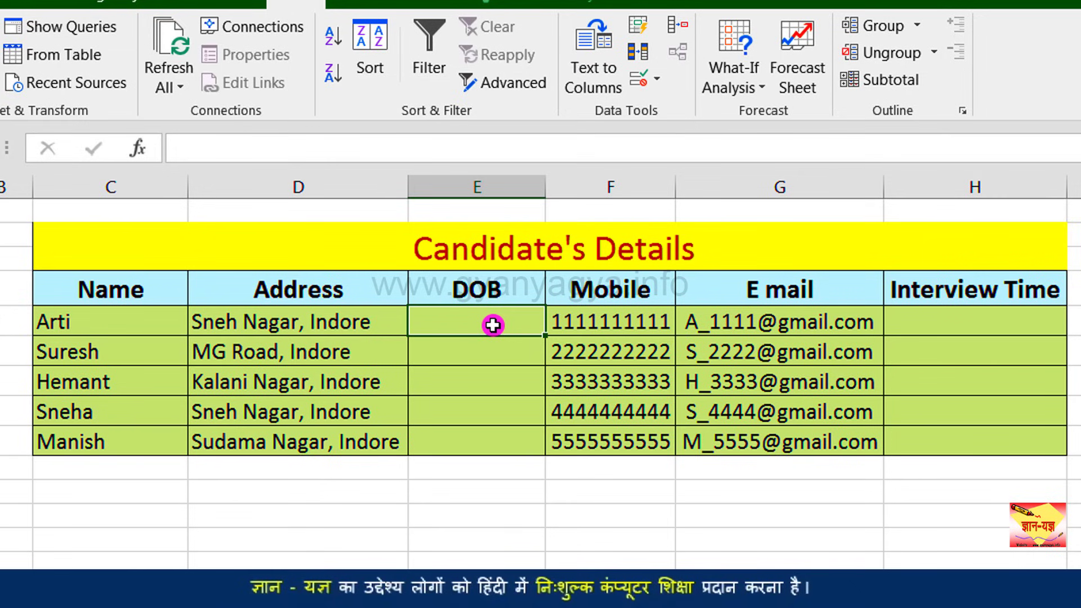
pyautogui.write('12/07/1998')
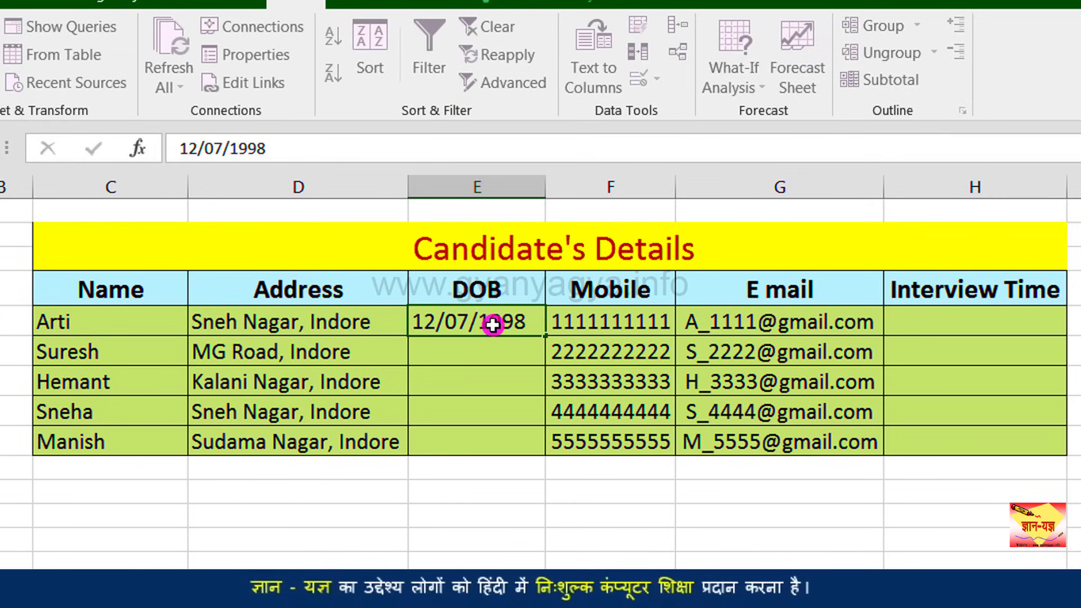
pyautogui.press('Return')
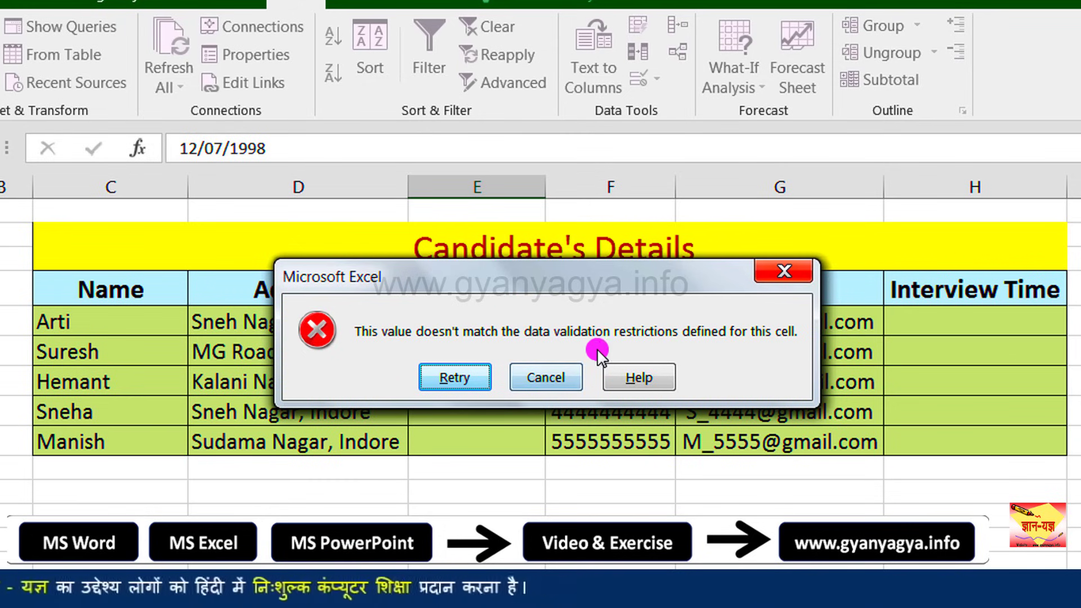
pyautogui.click(549, 376)
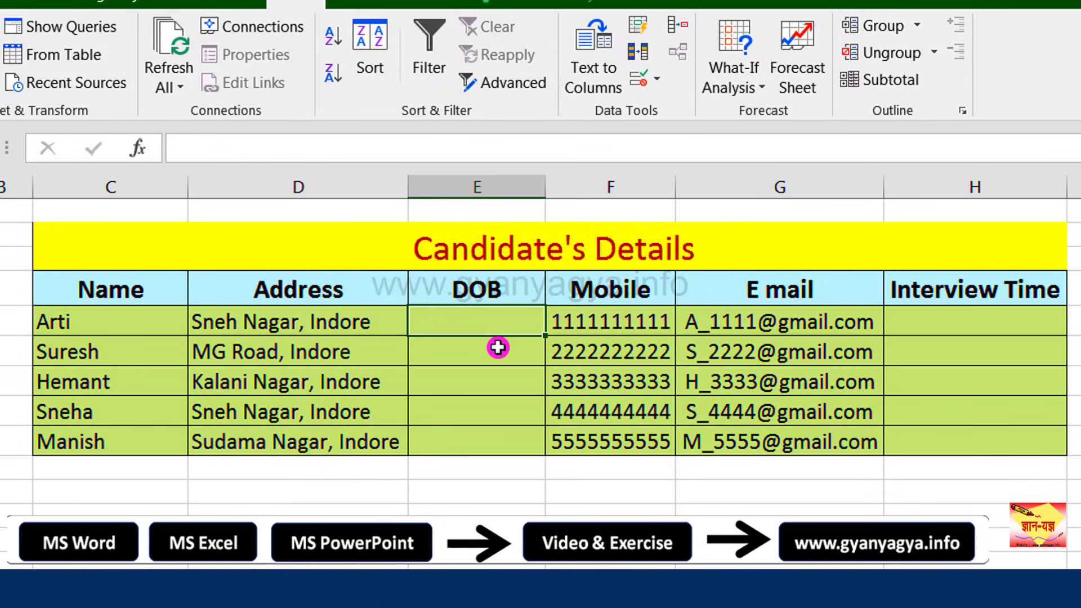
# - Try to enter a date of birth before the allowed start date in cell E5, and cancel the entry
pyautogui.write('1')
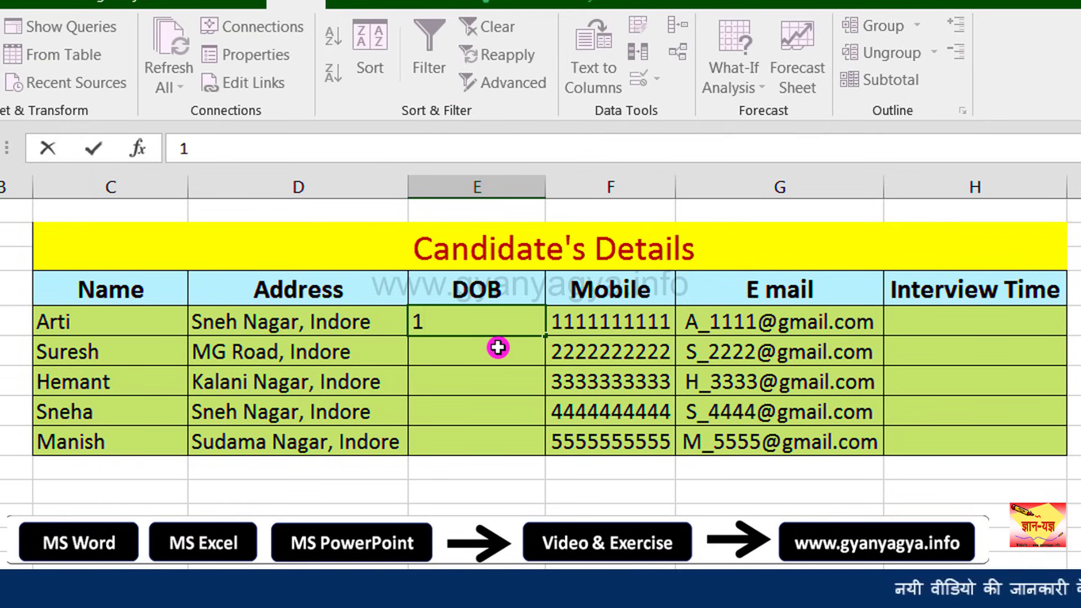
pyautogui.write('6/12/1986')
pyautogui.press('Return')
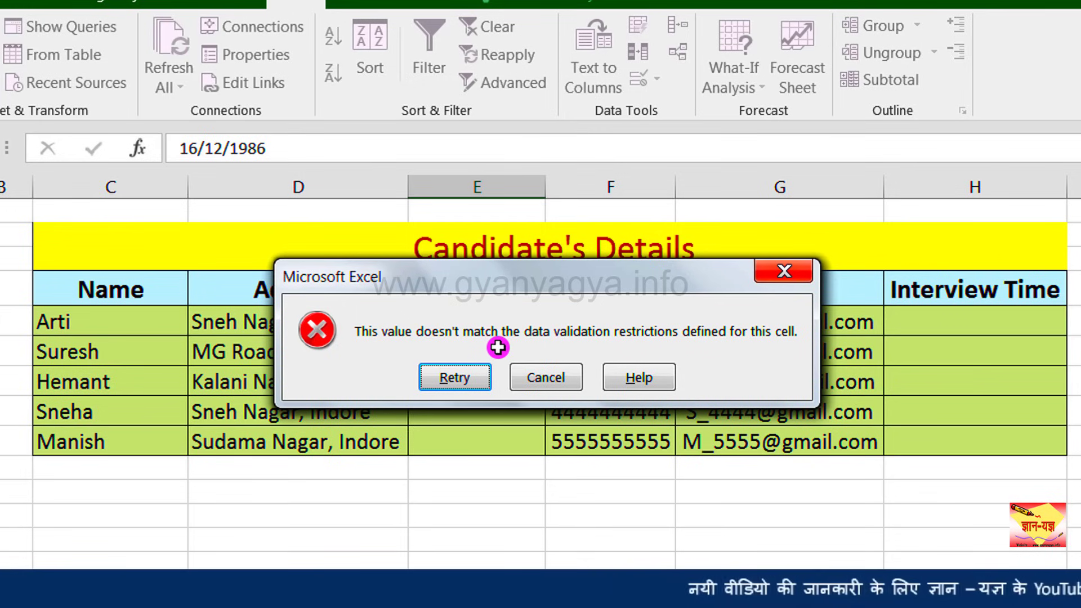
pyautogui.click(543, 376)
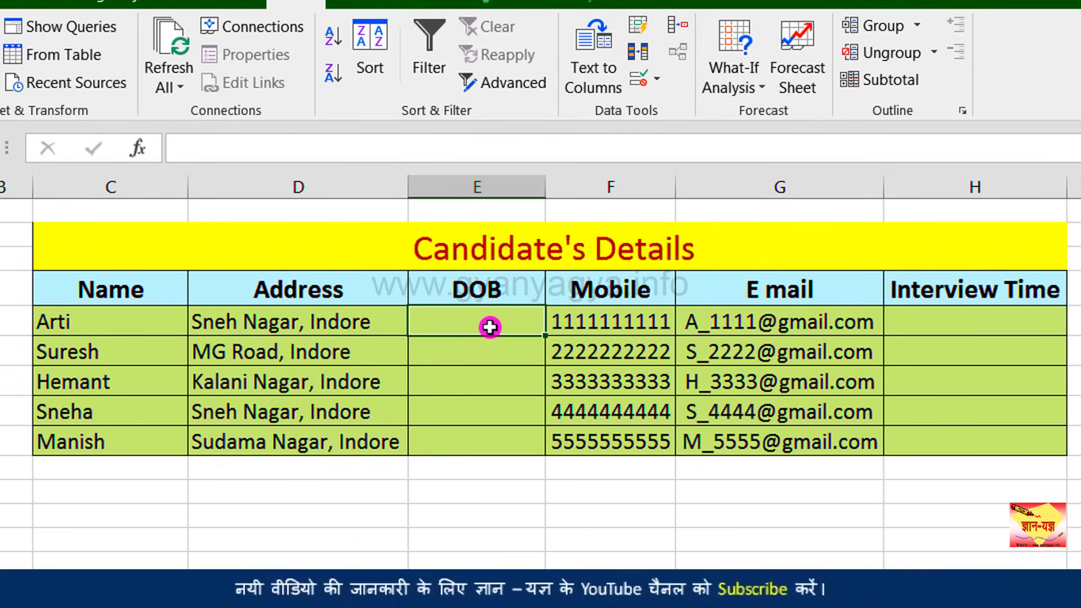
# - Enter a date of birth within the allowed range for the first candidate in cell E5
pyautogui.write('16')
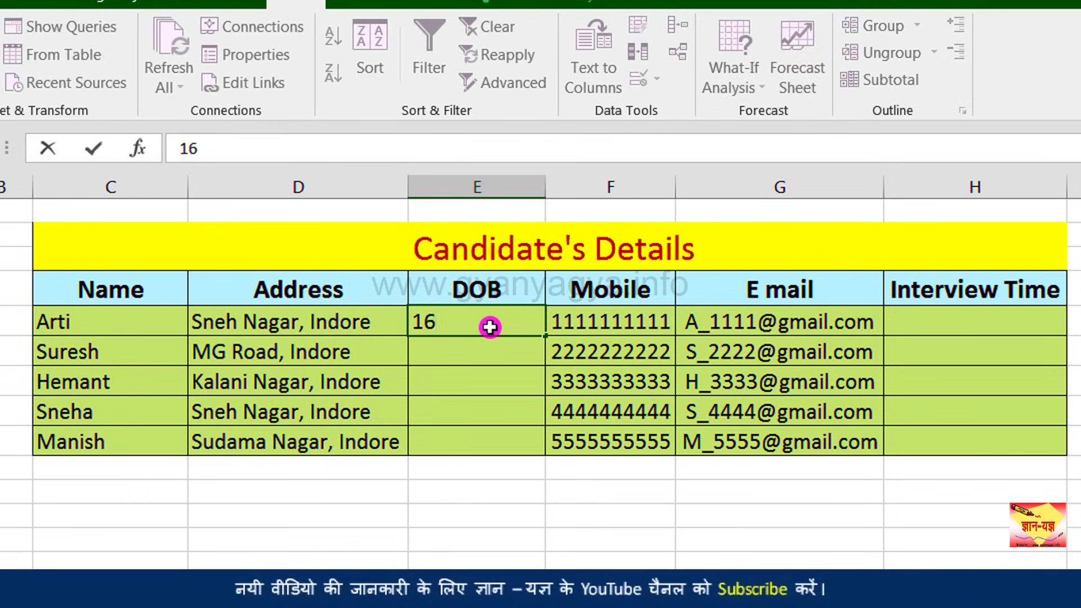
pyautogui.write('/02/1988')
pyautogui.press('Return')
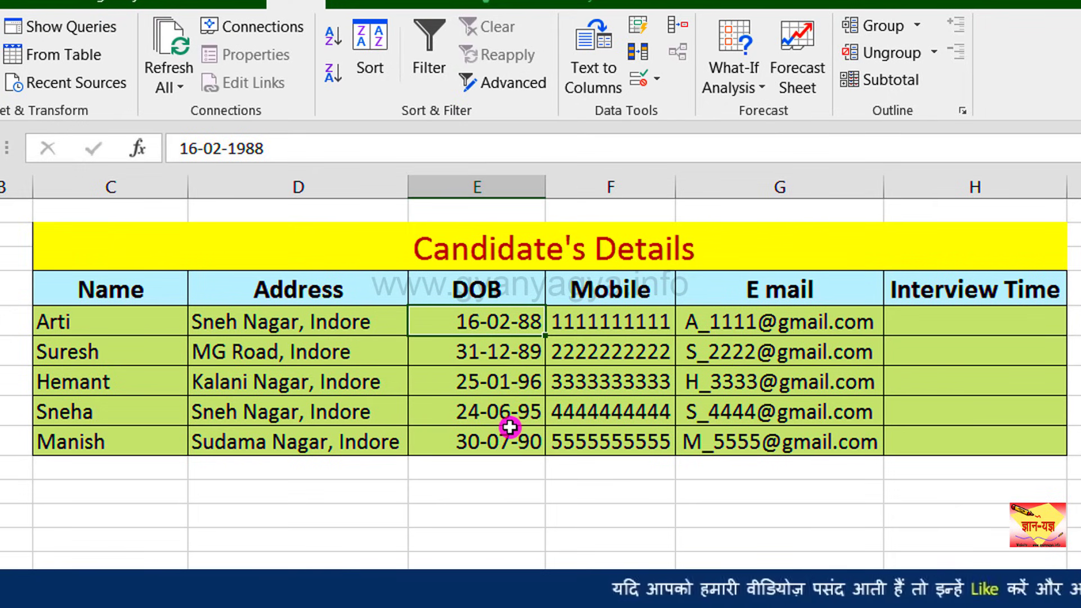
# - Restrict the Interview Time cells H5:H9 with data validation that allows a Time using the between condition
pyautogui.click(946, 333)
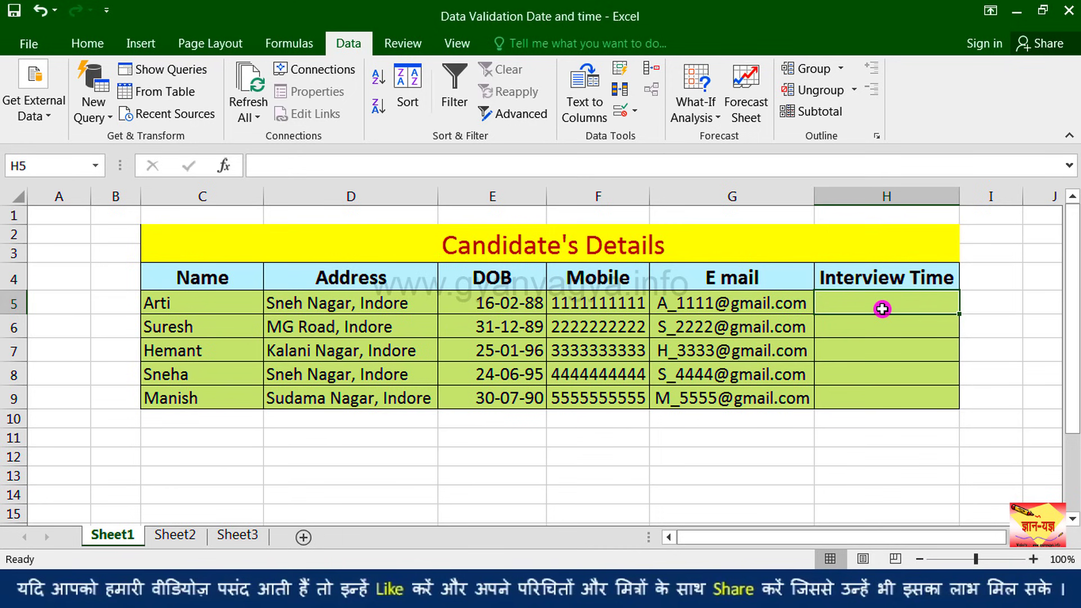
pyautogui.moveTo(882, 308); pyautogui.dragTo(872, 398)
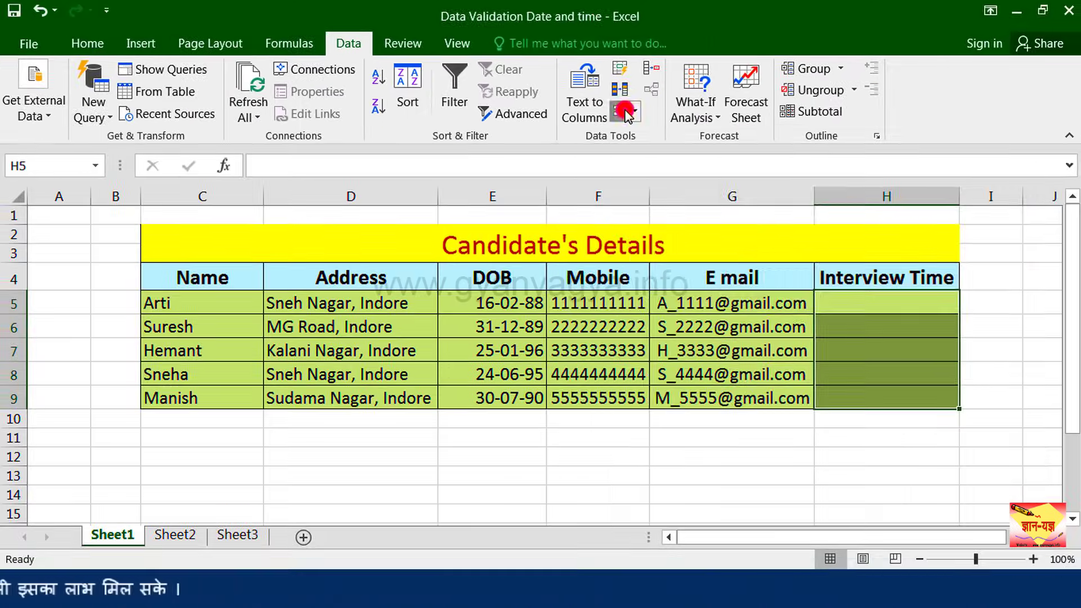
pyautogui.click(639, 134)
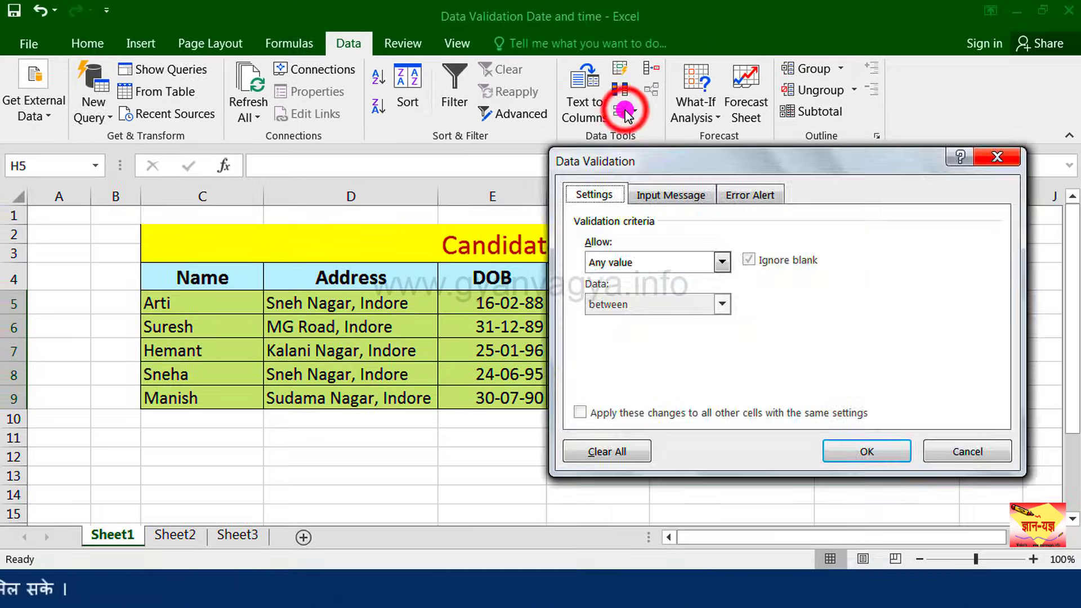
pyautogui.moveTo(744, 196); pyautogui.dragTo(305, 199)
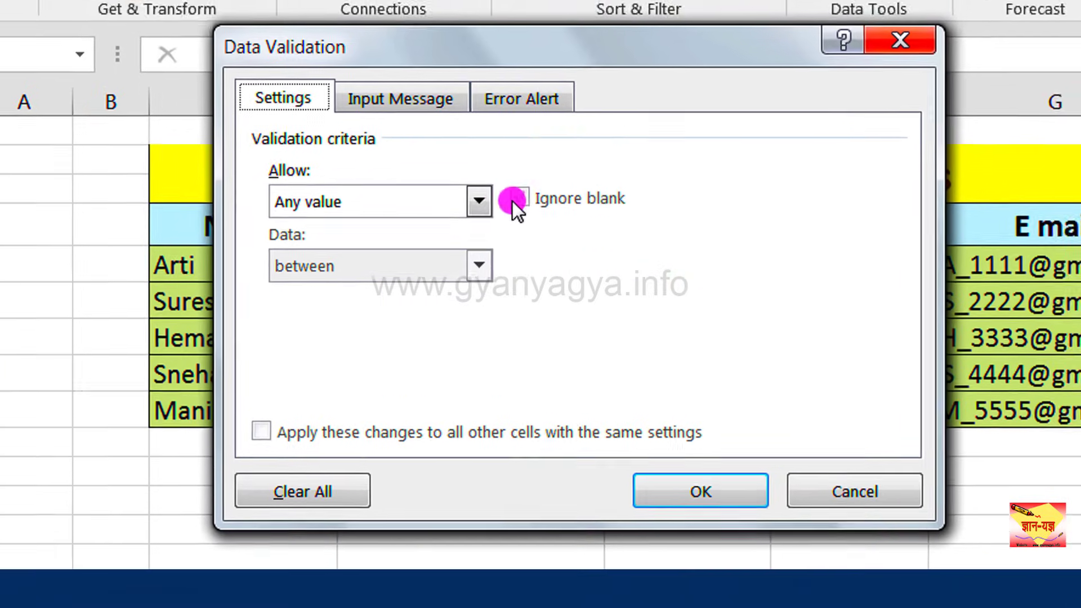
pyautogui.click(376, 262)
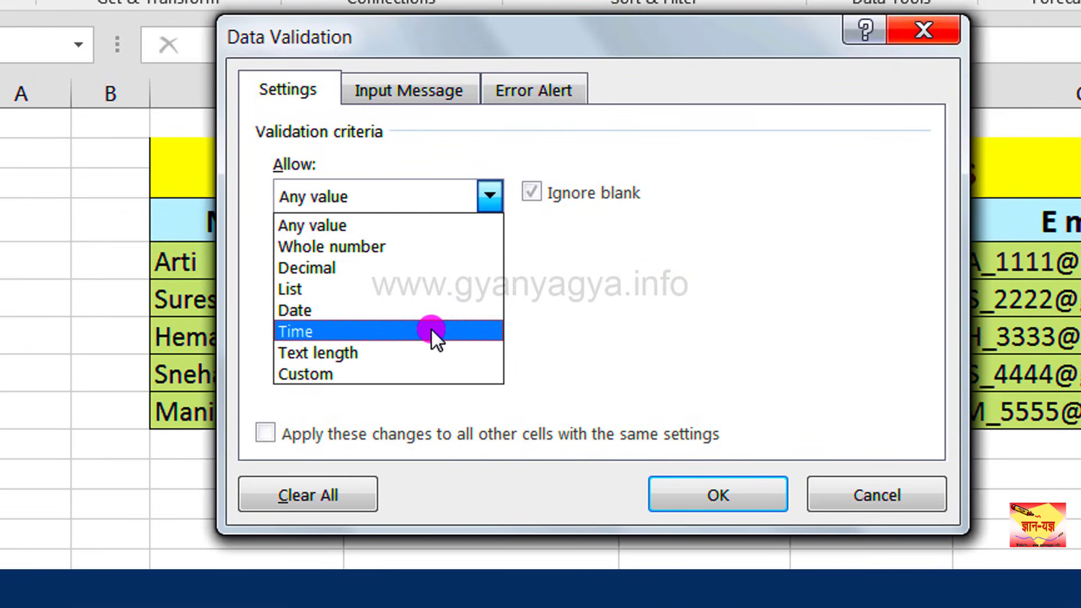
pyautogui.click(431, 331)
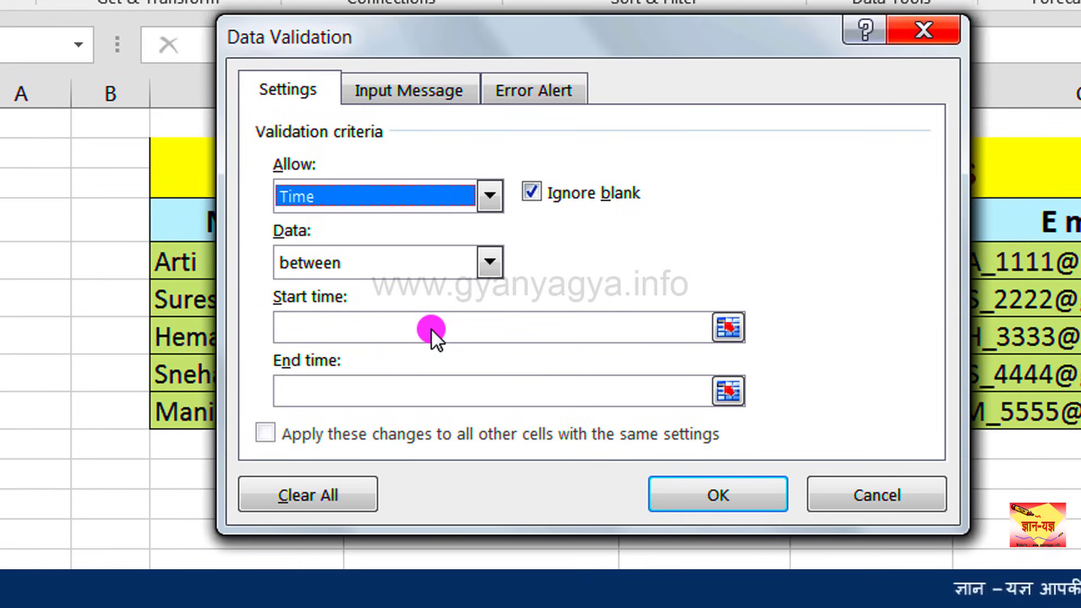
pyautogui.click(488, 263)
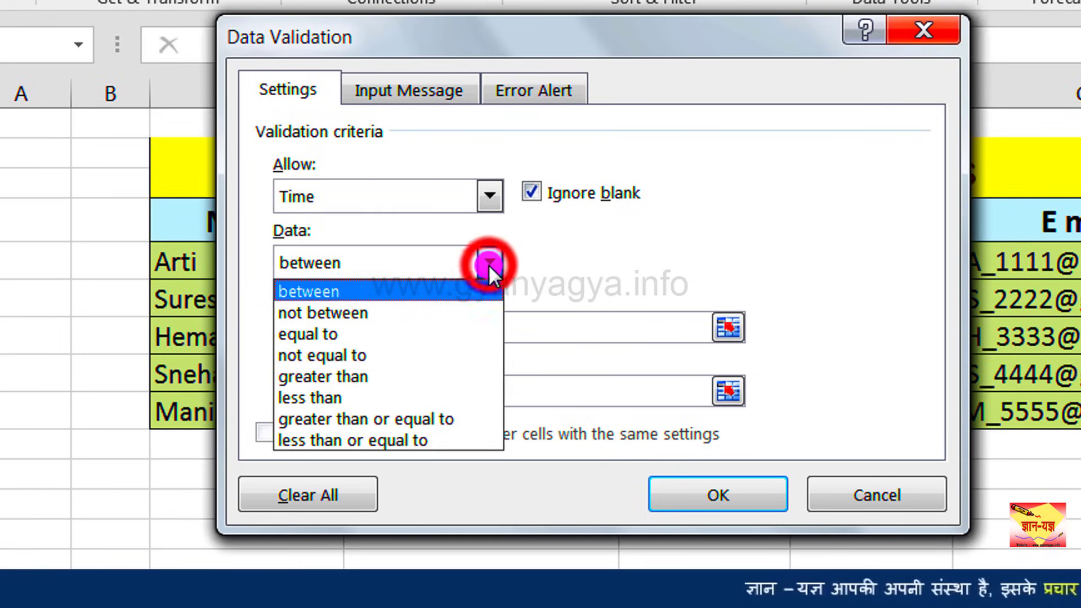
pyautogui.click(469, 292)
# - Set the Interview Time validation's start time to 10:00:00 am and end time to 5:00:00 pm, and apply the rule
pyautogui.click(440, 321)
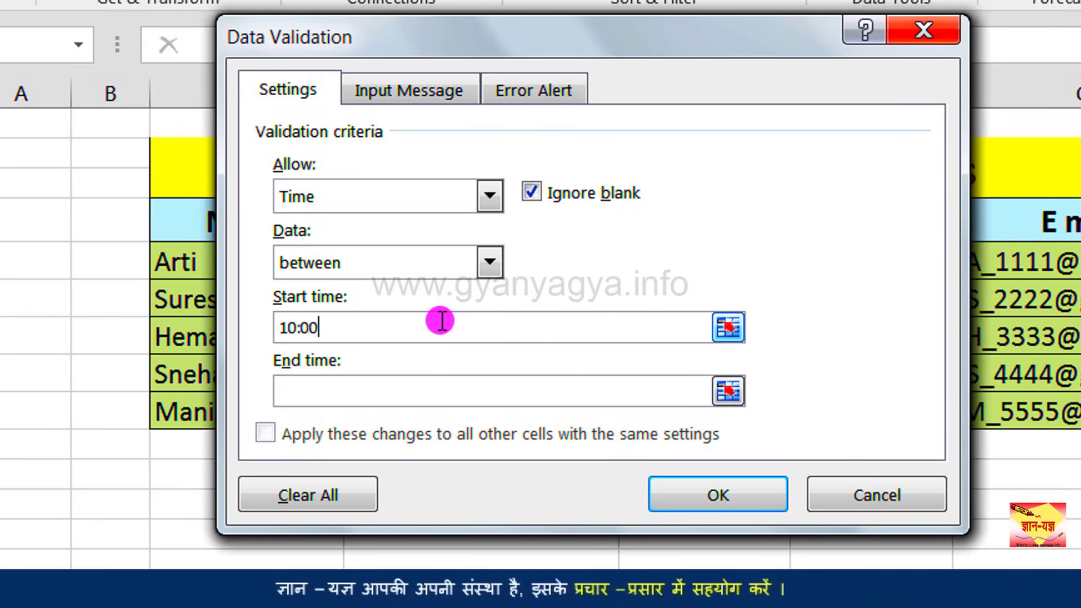
pyautogui.write('10:00:00 am')
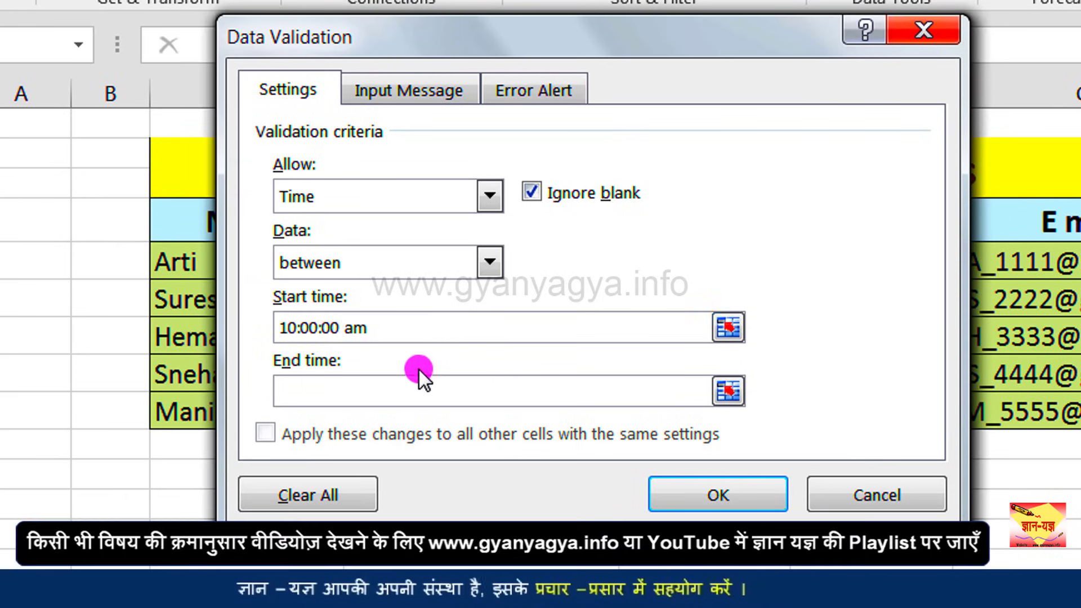
pyautogui.click(415, 391)
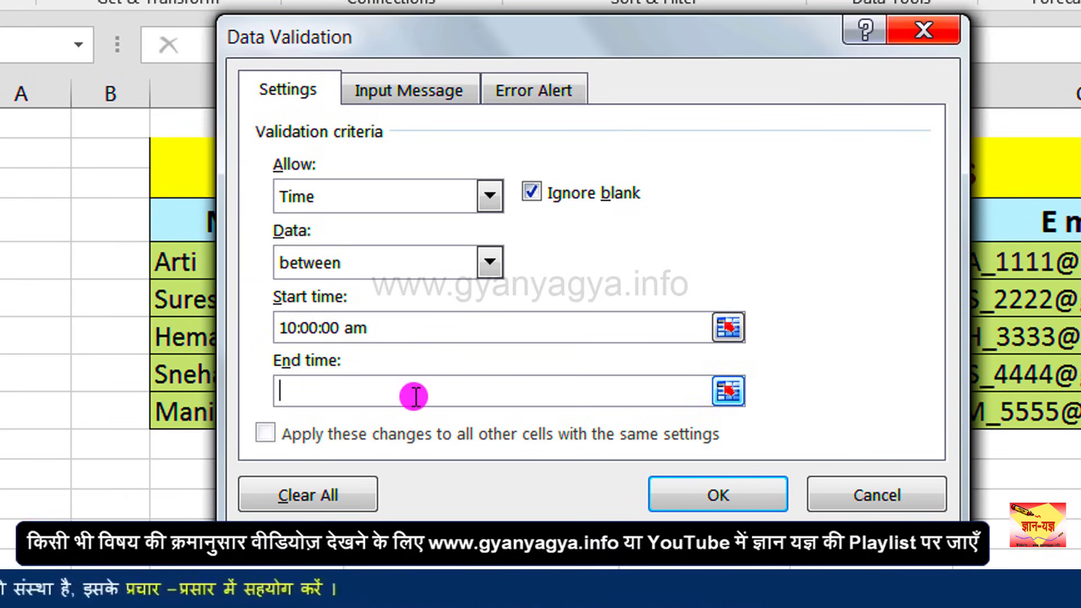
pyautogui.write('5:00:00 pm')
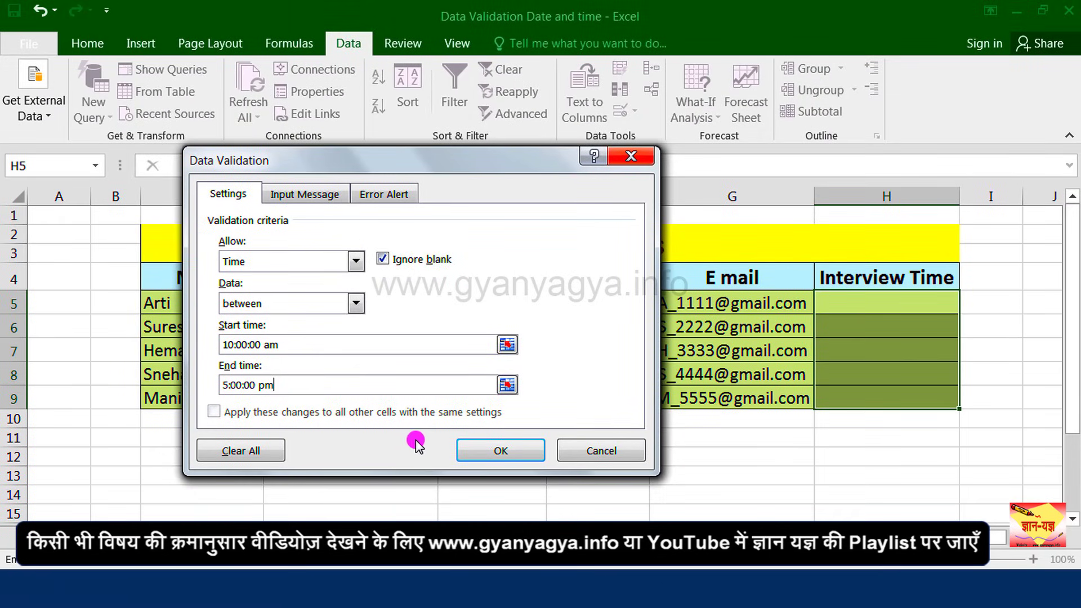
pyautogui.click(487, 451)
# - Try to enter 5:05:00 pm as the first candidate's interview time in cell H5, and cancel the entry
pyautogui.click(904, 308)
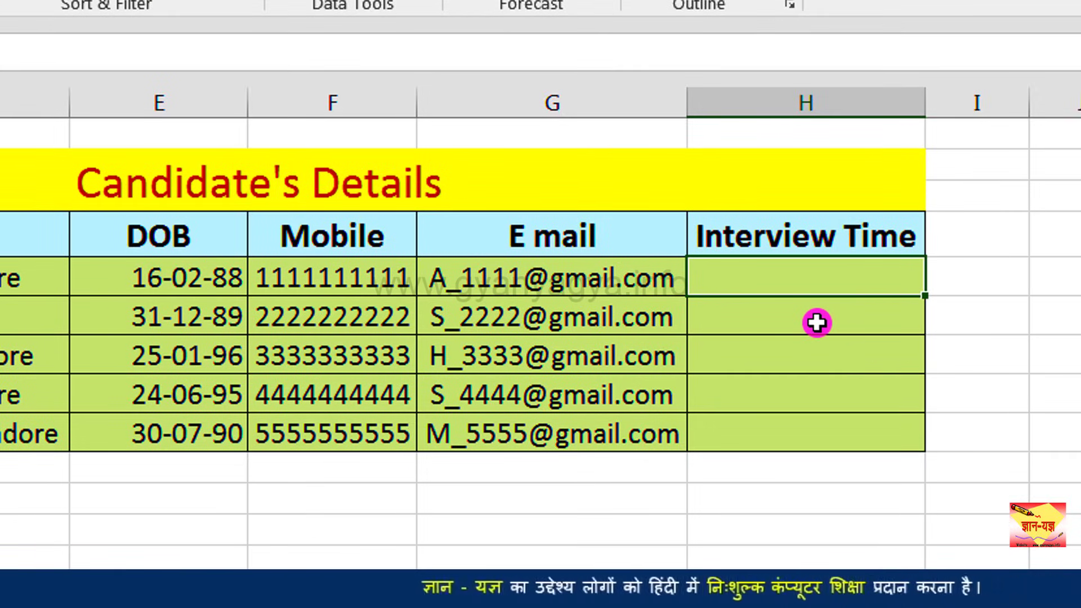
pyautogui.write('5:05:00 pm')
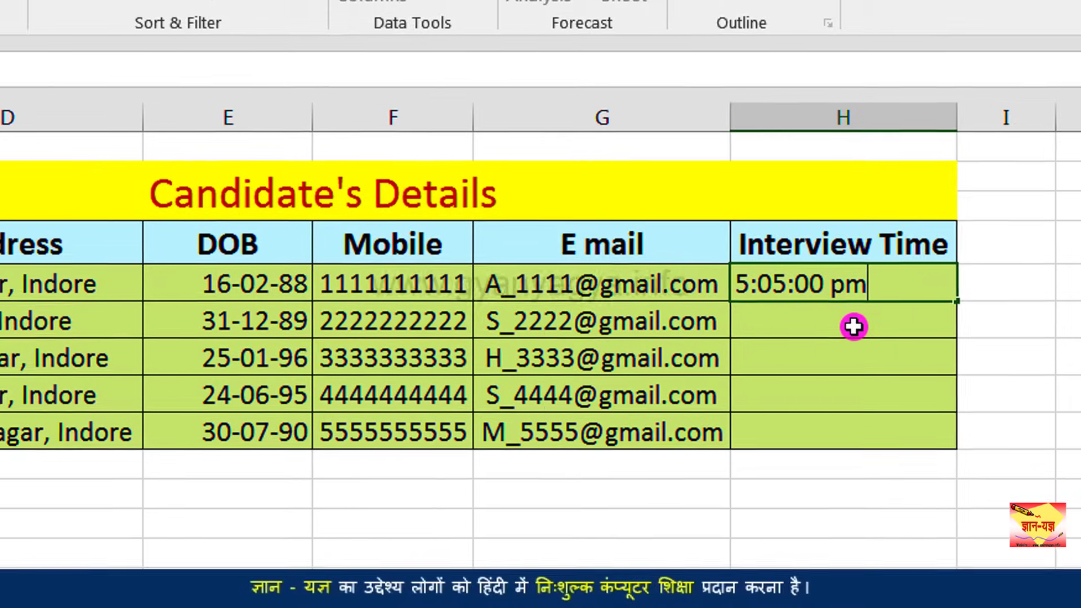
pyautogui.press('Return')
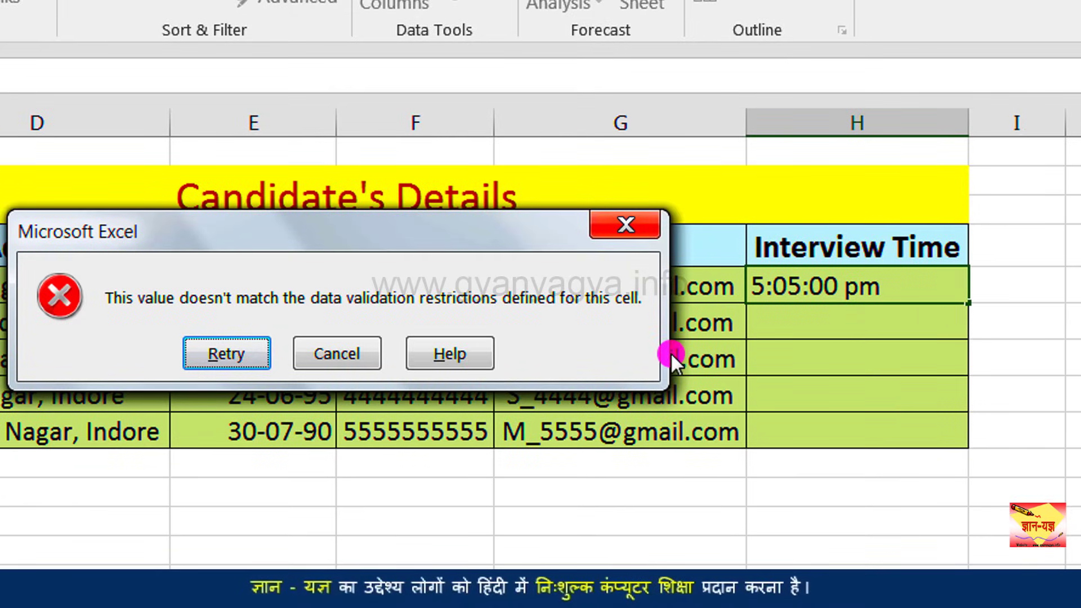
pyautogui.click(349, 355)
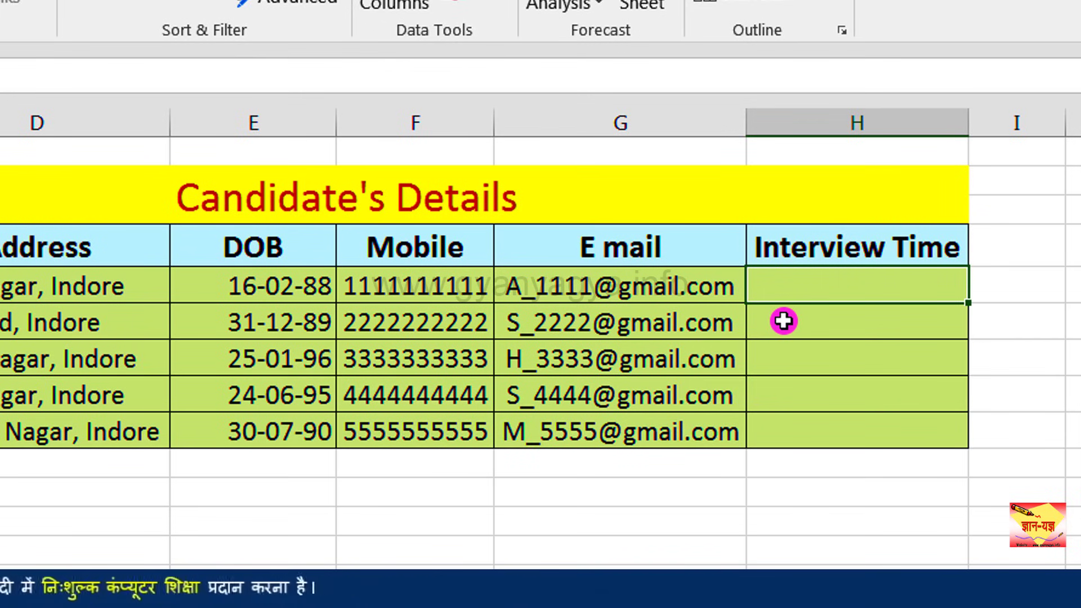
# - Try to enter 9:00:00 am as the first candidate's interview time in cell H5, and cancel the entry
pyautogui.write('9')
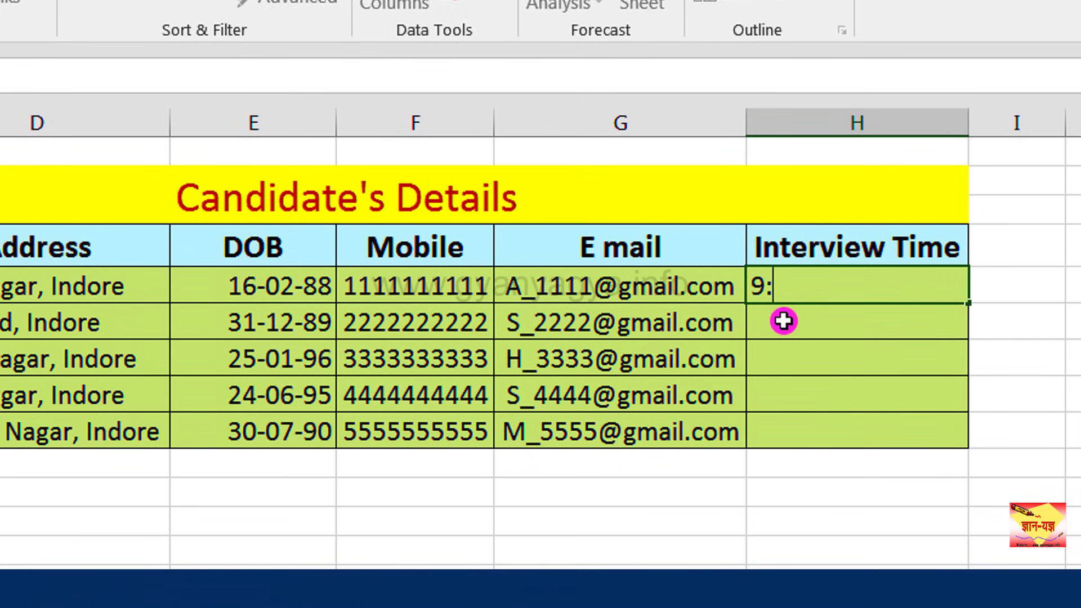
pyautogui.write(':00')
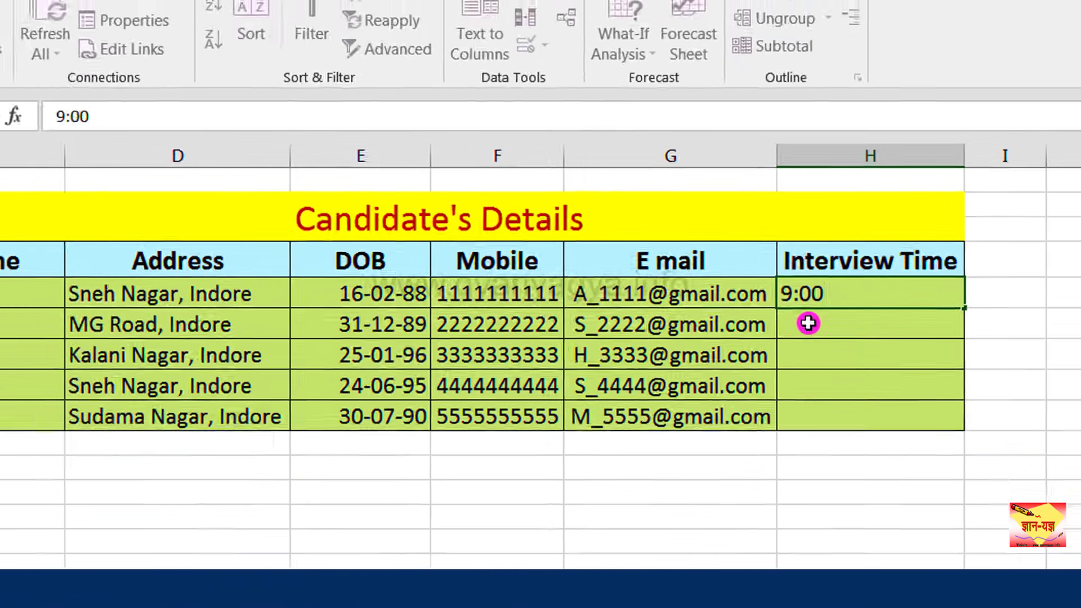
pyautogui.write(':00')
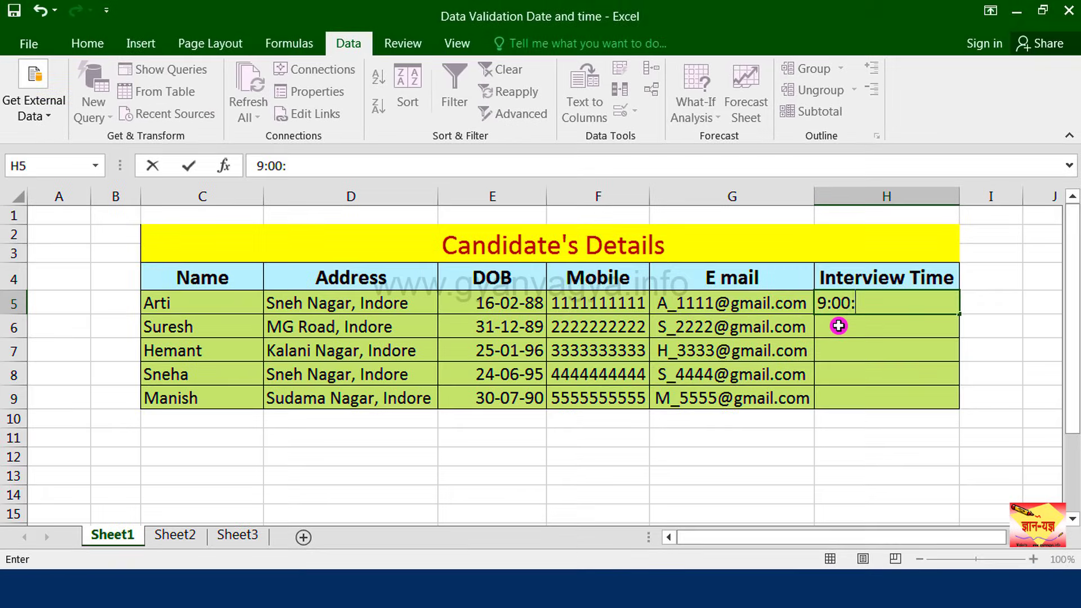
pyautogui.press('Return')
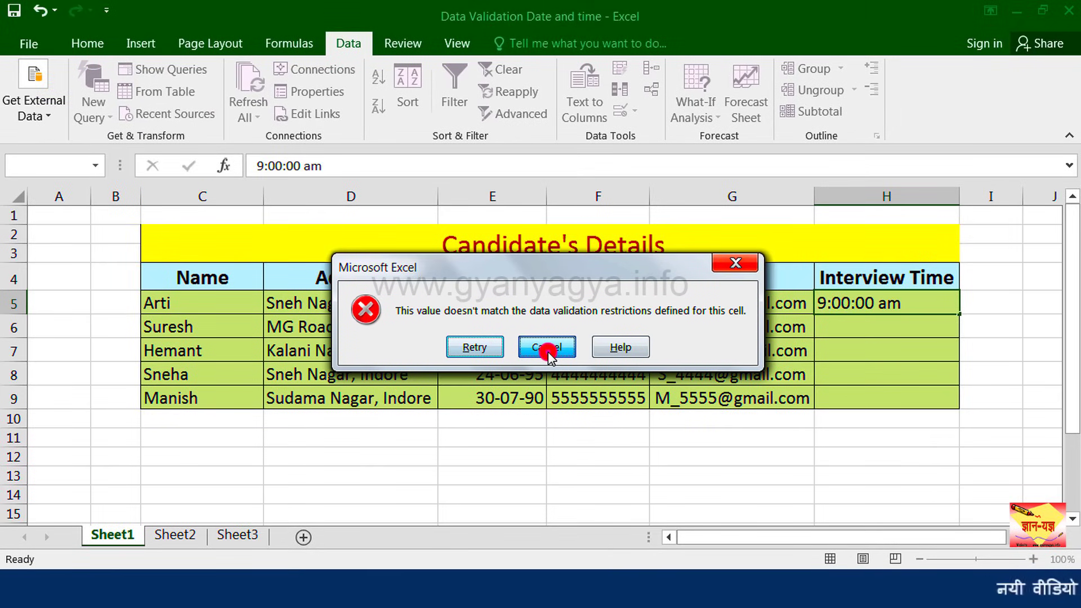
pyautogui.click(546, 349)
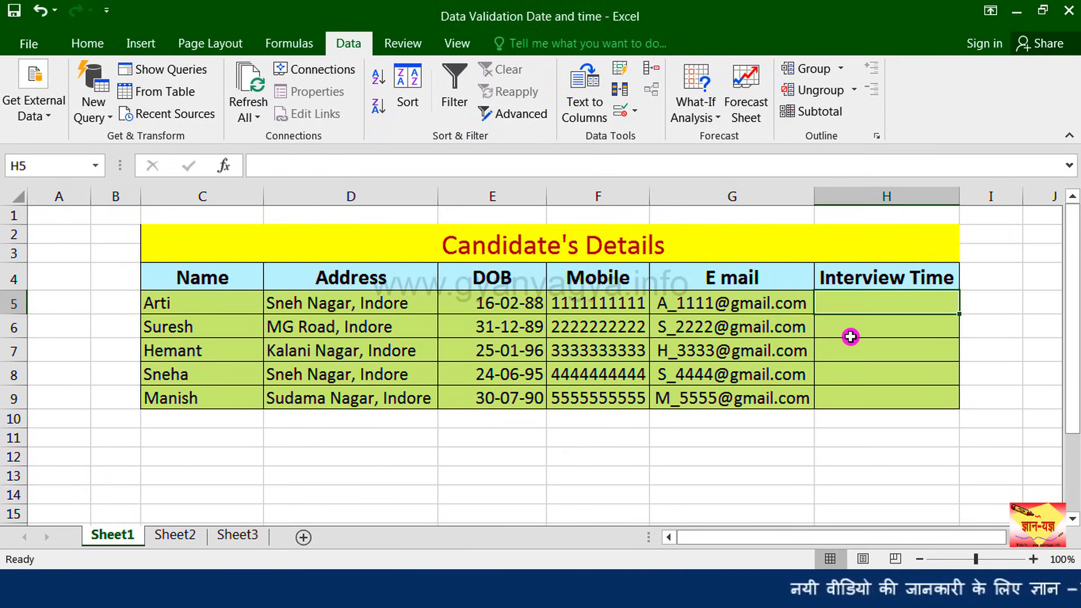